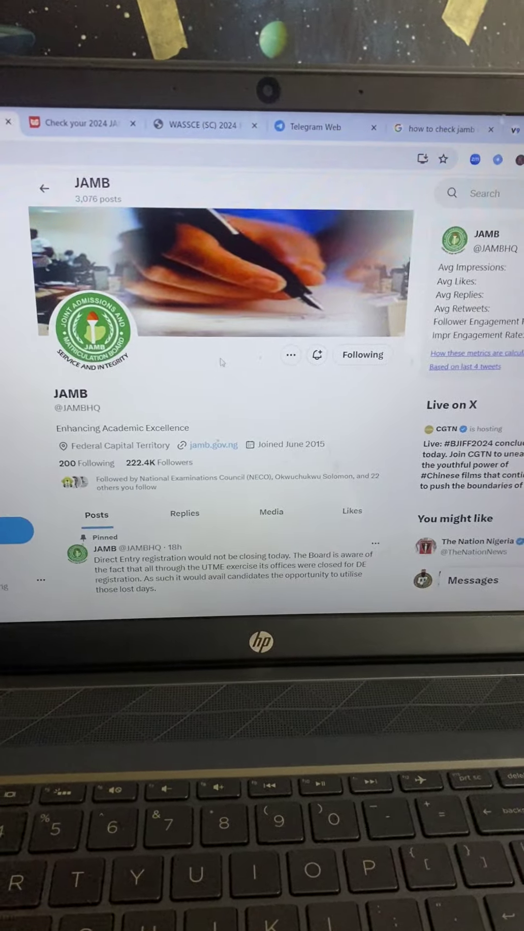
pyautogui.scroll(-3, 219, 367)
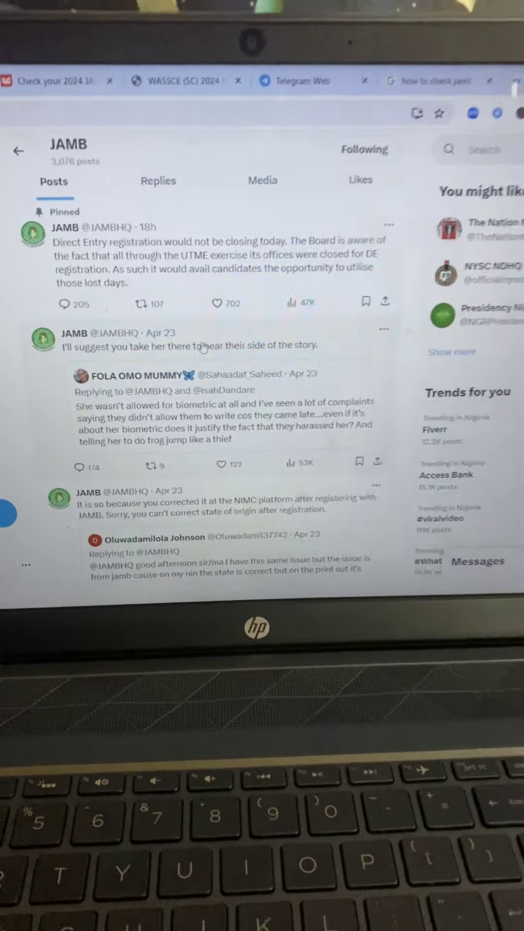
pyautogui.scroll(5, 197, 391)
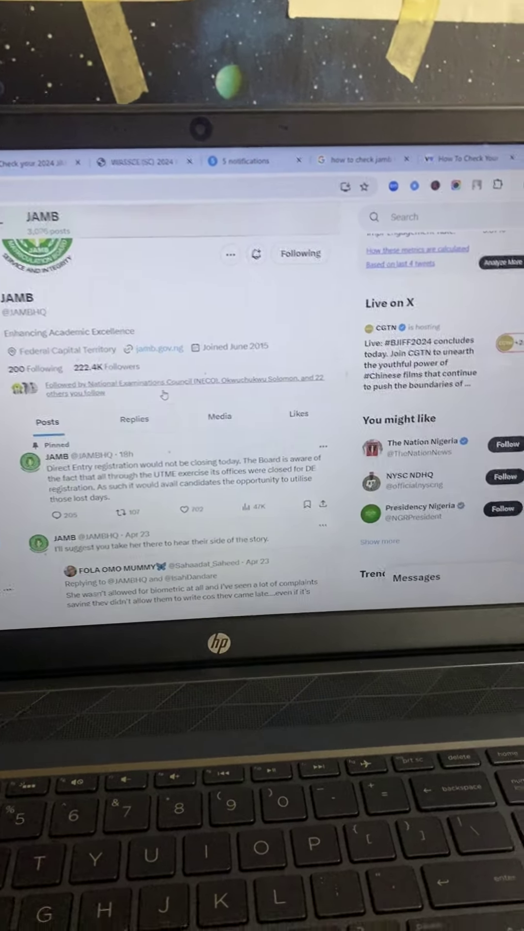
pyautogui.scroll(-3, 144, 363)
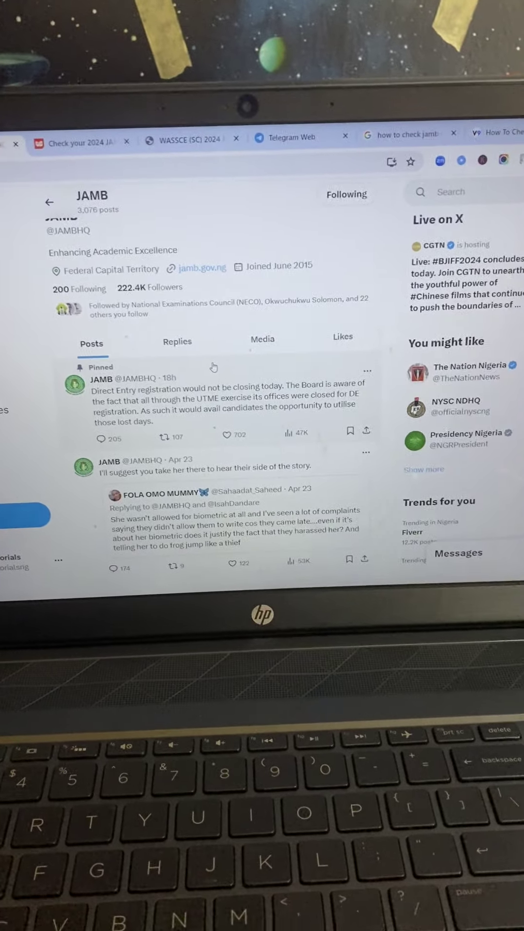
pyautogui.press('super')
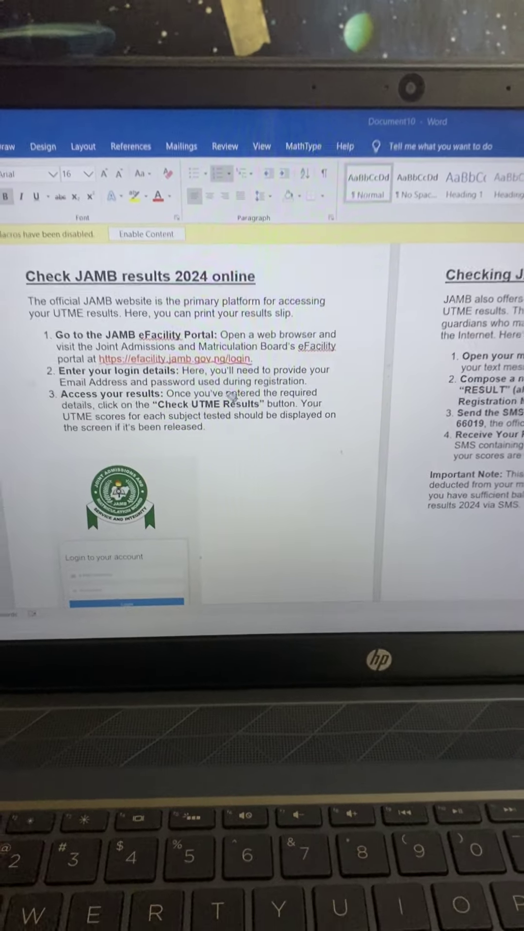
# Underline 'can print your results slip' in red ink in the JAMB guide
pyautogui.moveTo(138, 318); pyautogui.dragTo(291, 317)
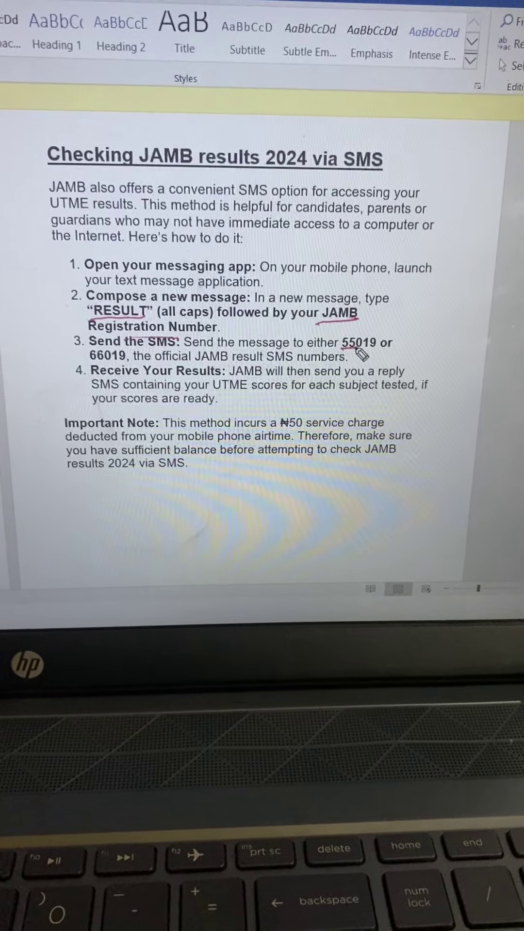
# Add red marks: underline 55019 and the ₦50 charge, strike 66019, lengthen RESULT's underline
pyautogui.moveTo(361, 354); pyautogui.dragTo(345, 353)
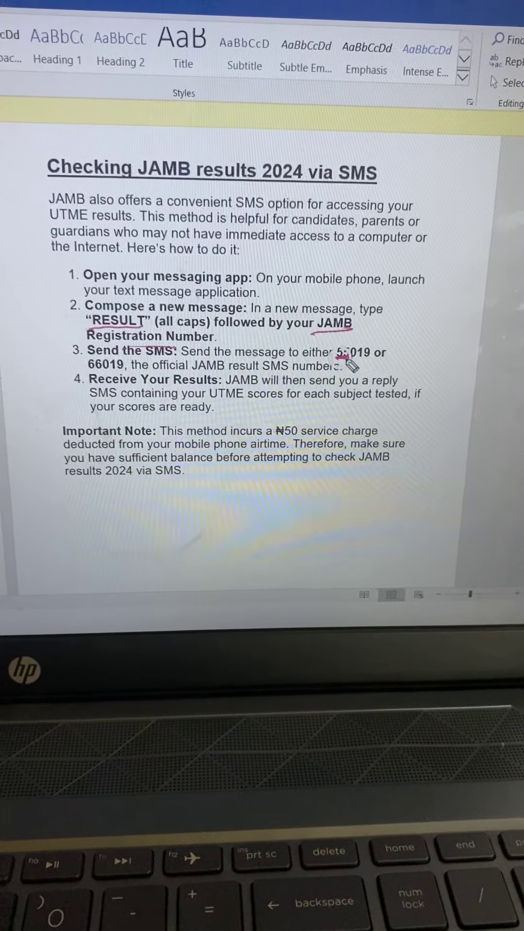
pyautogui.moveTo(338, 358); pyautogui.dragTo(368, 358)
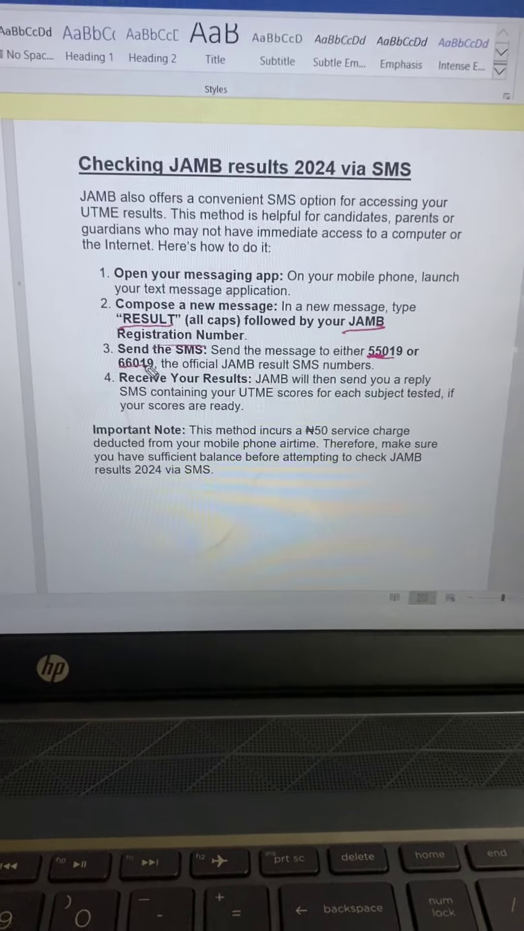
pyautogui.moveTo(89, 362); pyautogui.dragTo(124, 362)
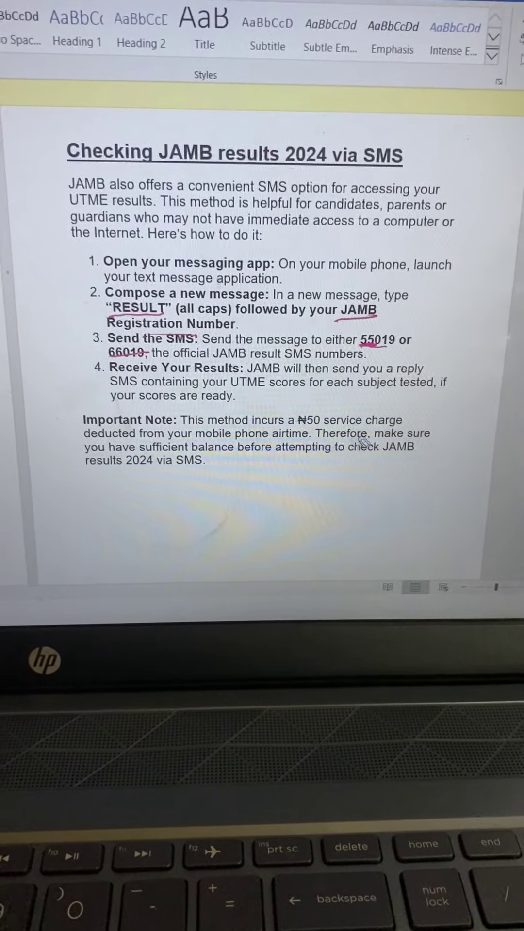
pyautogui.moveTo(298, 429); pyautogui.dragTo(324, 428)
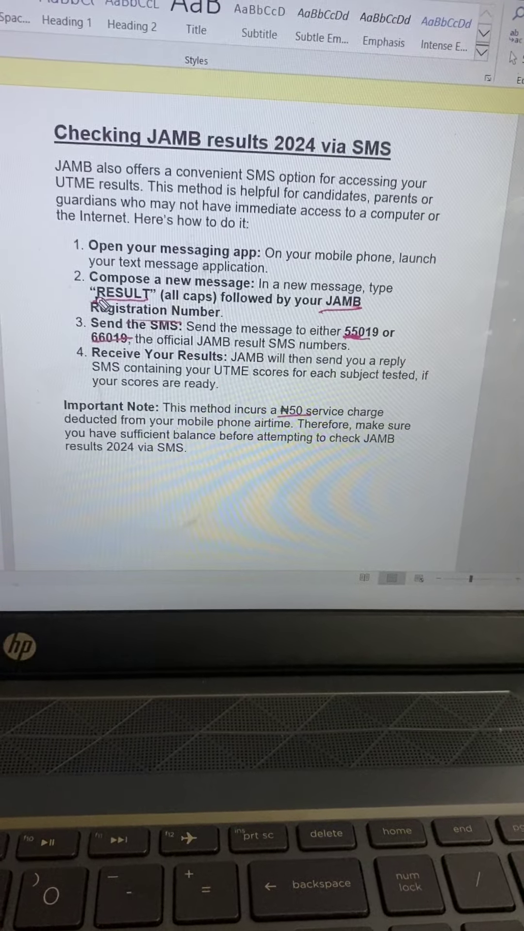
pyautogui.moveTo(102, 305); pyautogui.dragTo(146, 306)
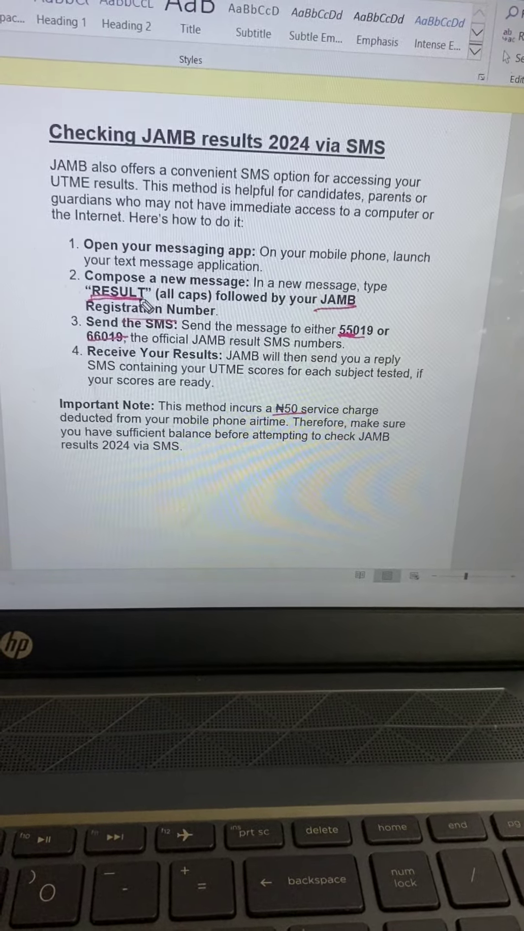